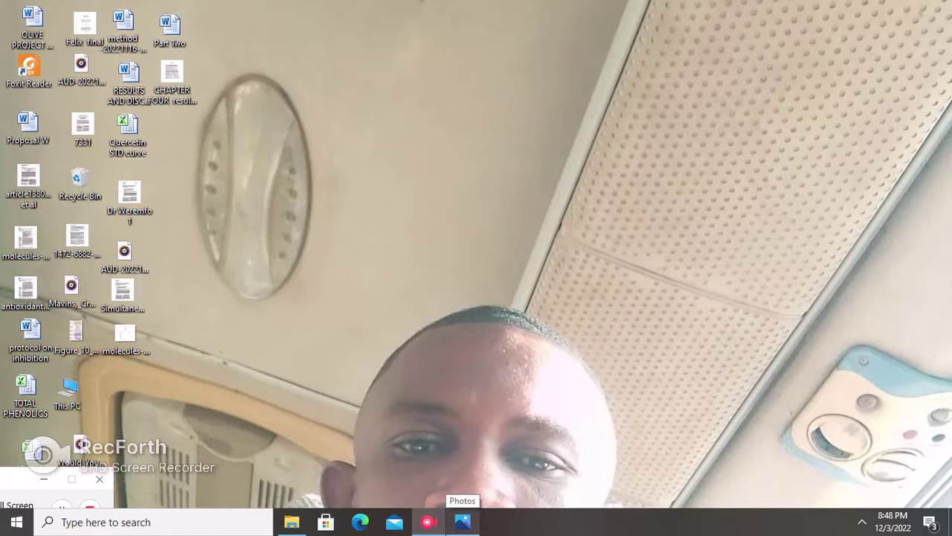
# Restore Screenshot (49).png in Microsoft Photos and maximize it to fill the screen.
pyautogui.click(462, 522)
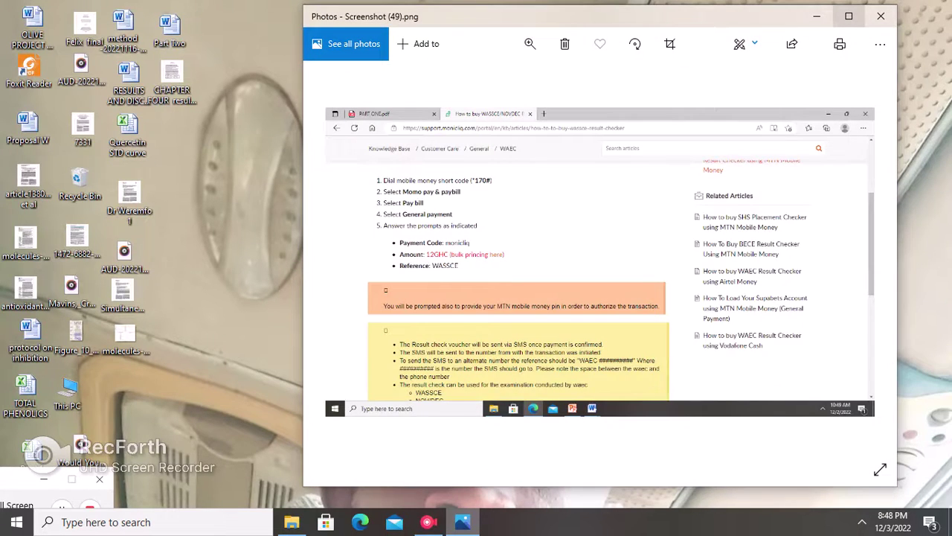
pyautogui.press('super+Up')
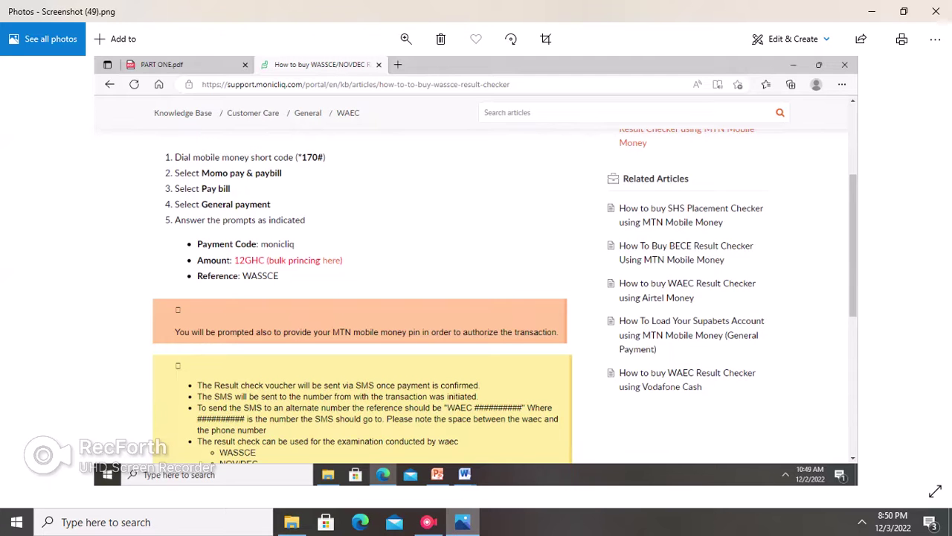
pyautogui.scroll(1, 386, 275)
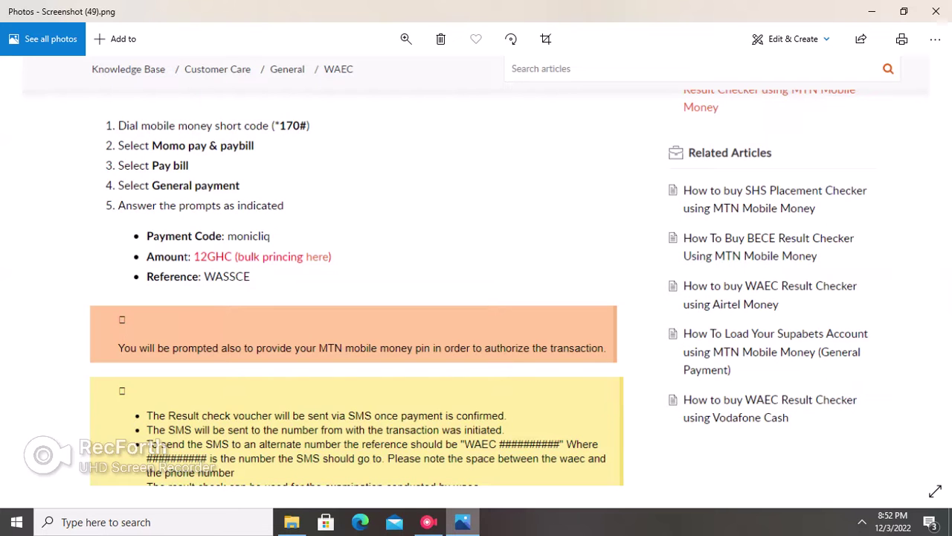
pyautogui.scroll(-3, 476, 283)
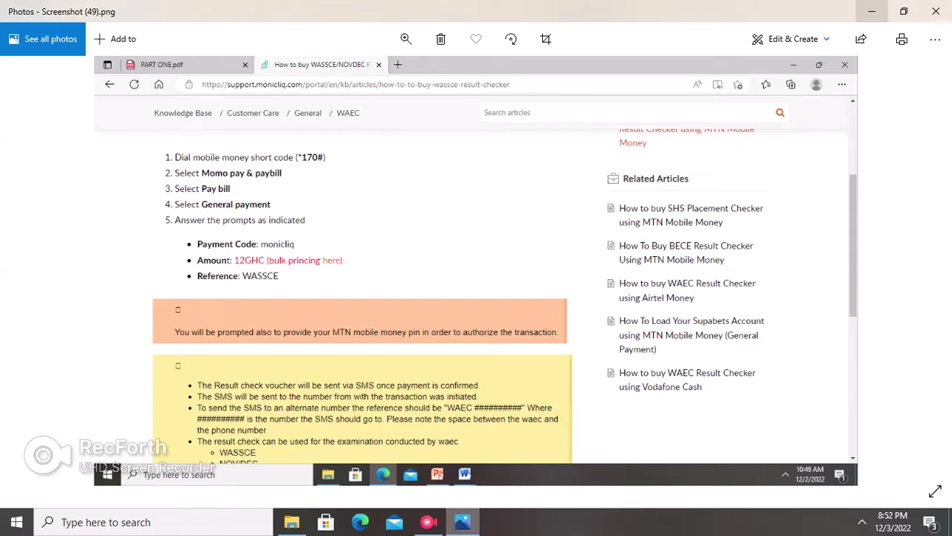
# Minimize Photos and start connecting to the open itel S15 Wi-Fi network.
pyautogui.click(872, 11)
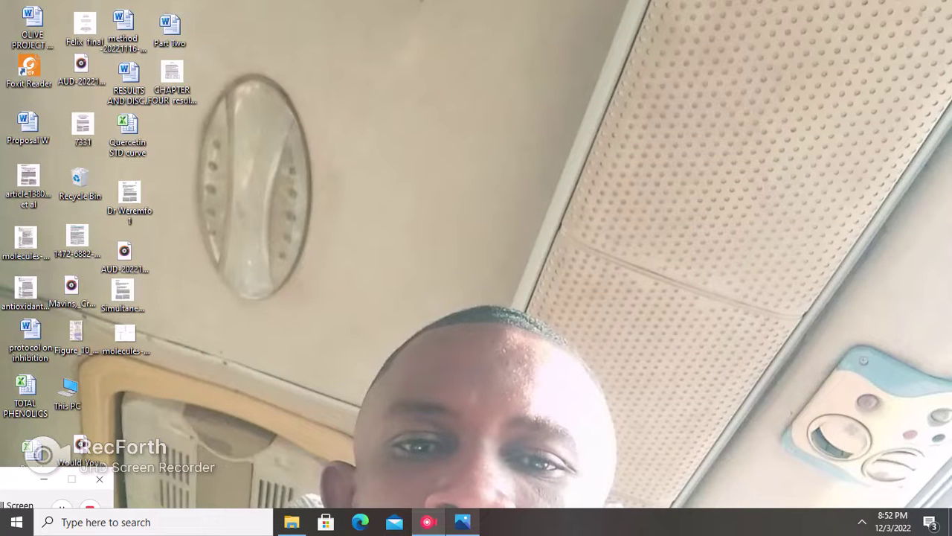
pyautogui.click(862, 522)
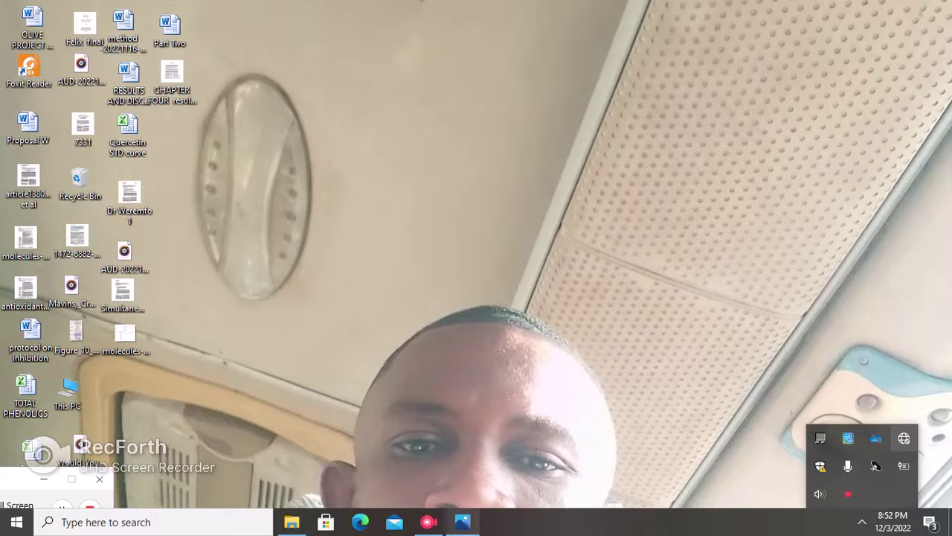
pyautogui.click(904, 438)
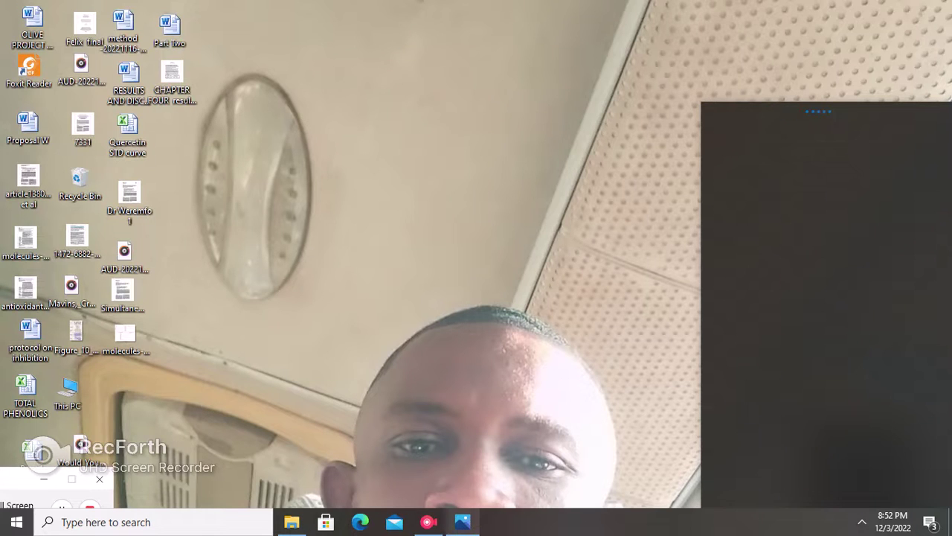
pyautogui.click(781, 125)
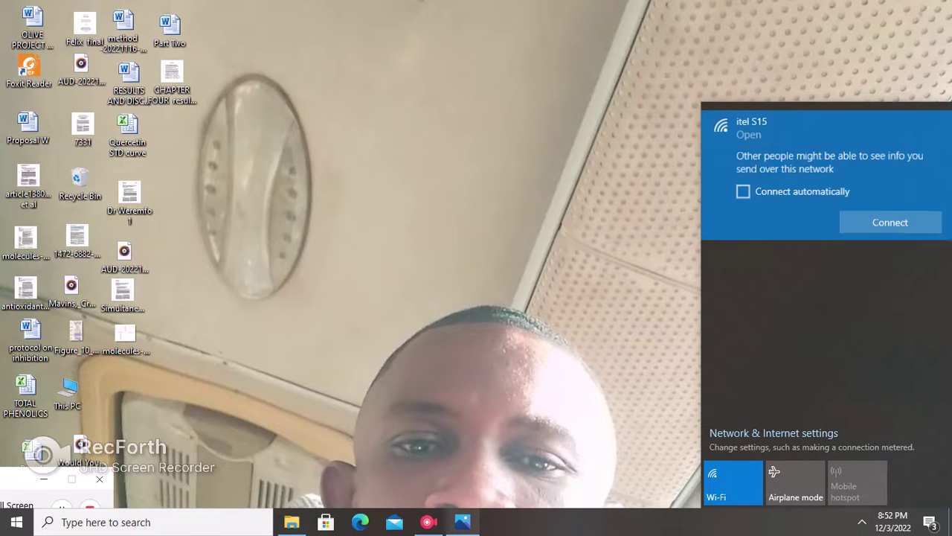
pyautogui.click(891, 223)
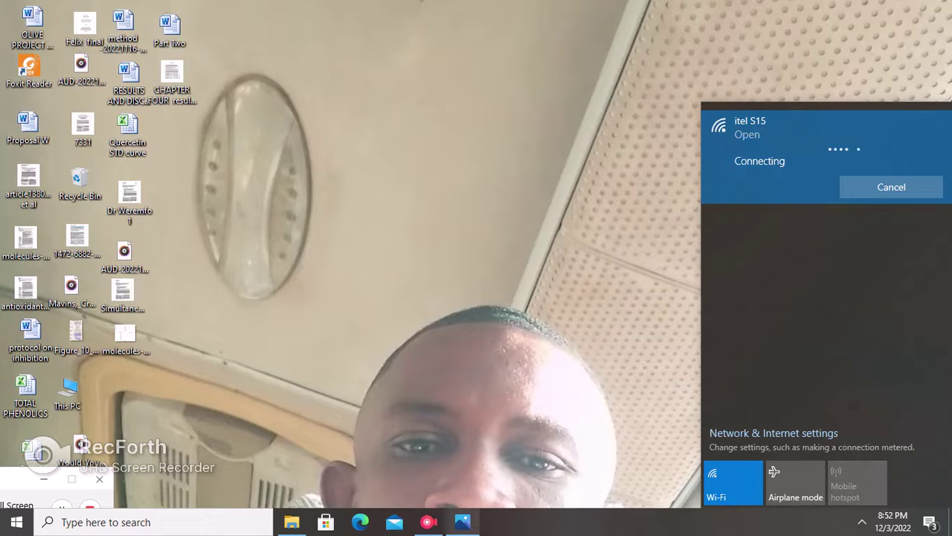
pyautogui.press('Escape')
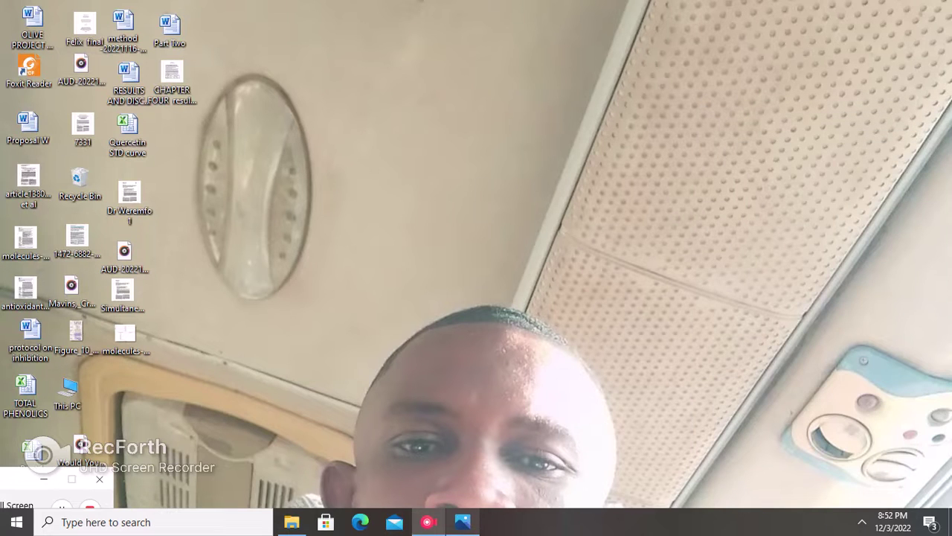
pyautogui.moveTo(70, 461)
pyautogui.moveTo(70, 460); pyautogui.dragTo(60, 451)
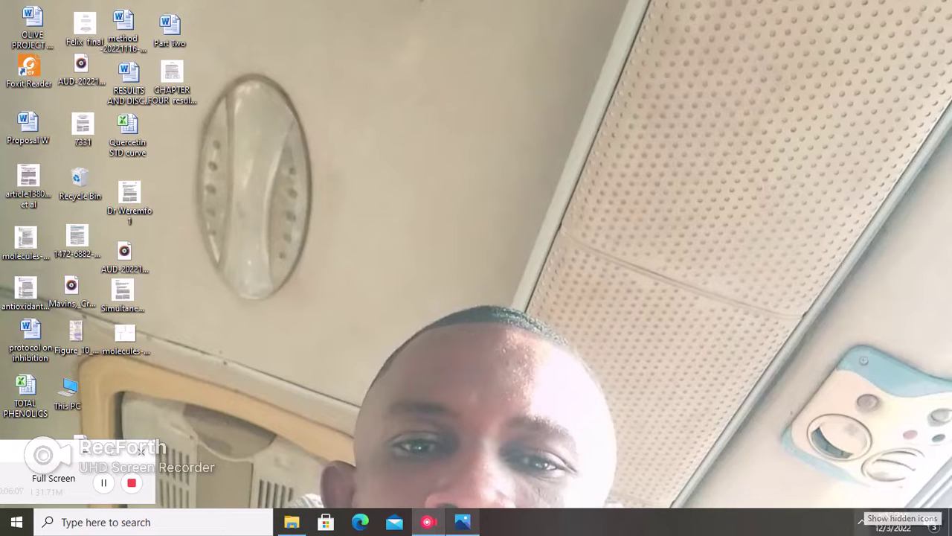
pyautogui.click(861, 521)
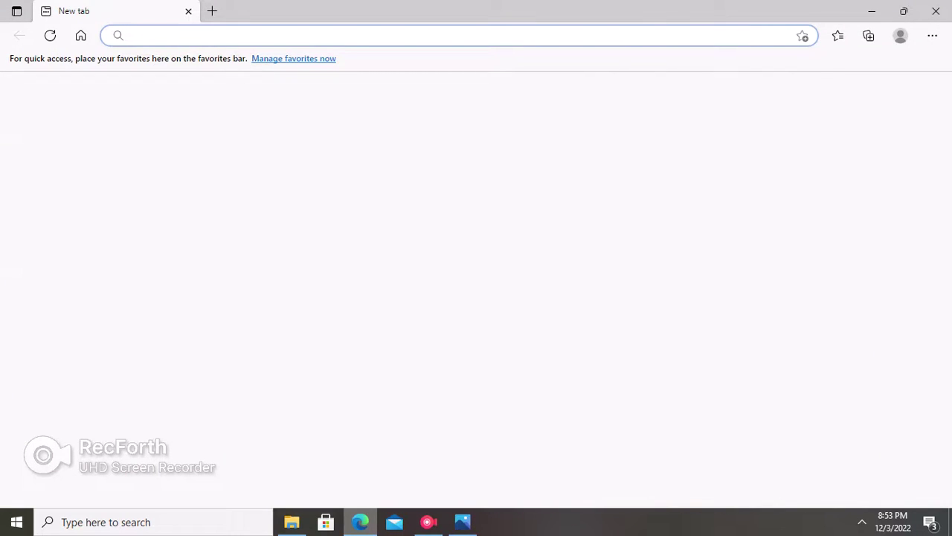
pyautogui.click(134, 35)
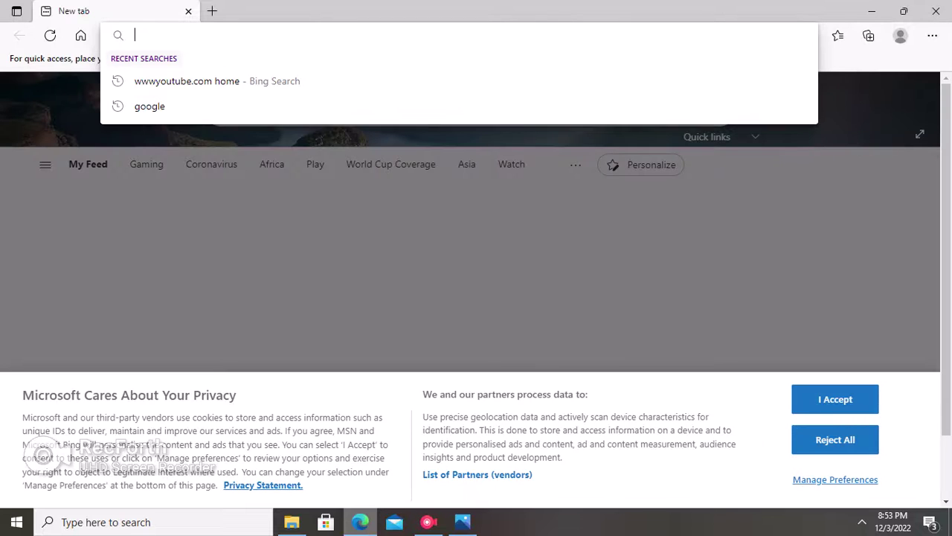
pyautogui.write('www.google.com')
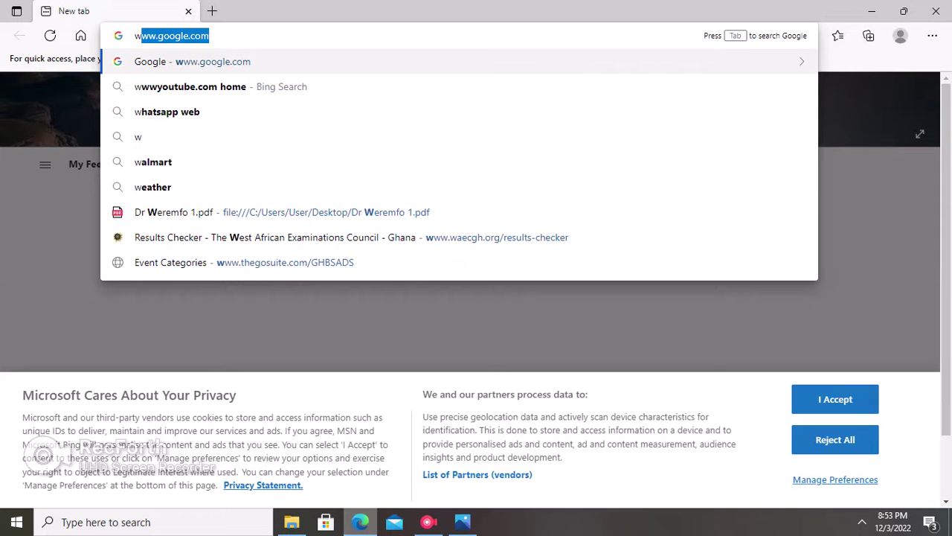
pyautogui.press('Return')
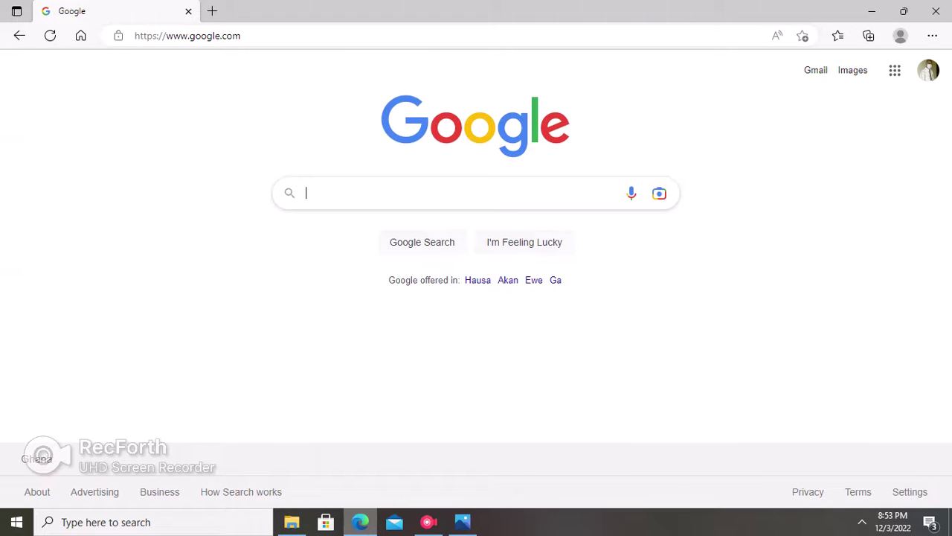
pyautogui.write('ww')
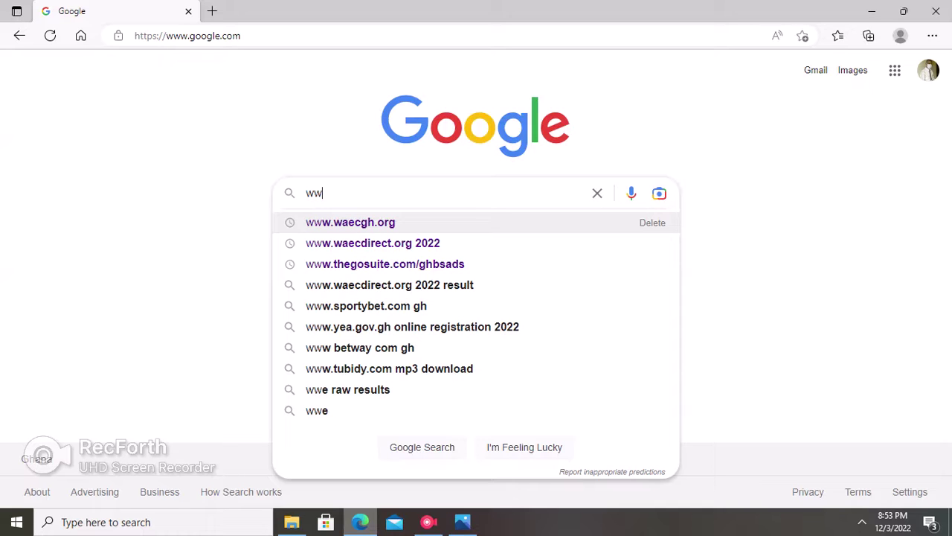
pyautogui.press('Down')
pyautogui.press('Return')
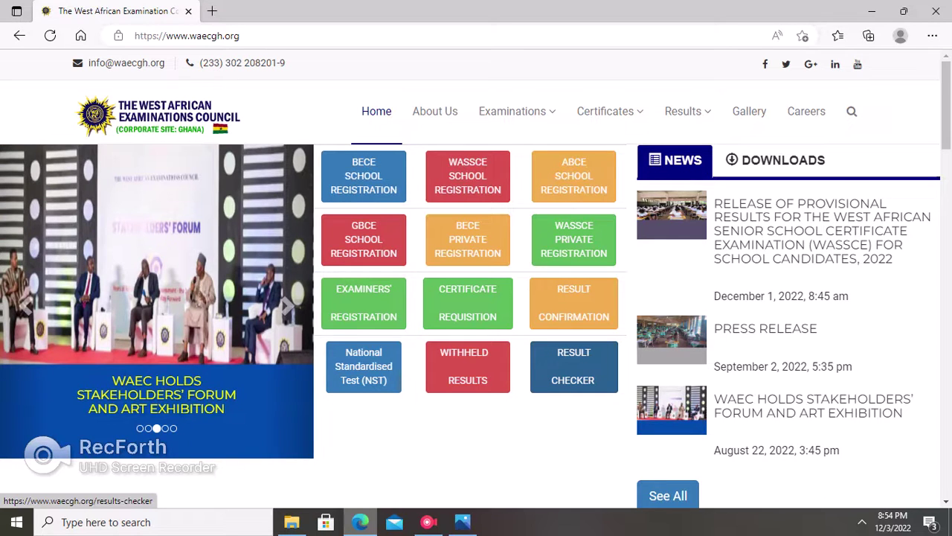
# Open waecgh.org/results-checker in a new tab and scroll to the BECE, WASSCE and ABCE/GBCE options.
pyautogui.click(574, 366)
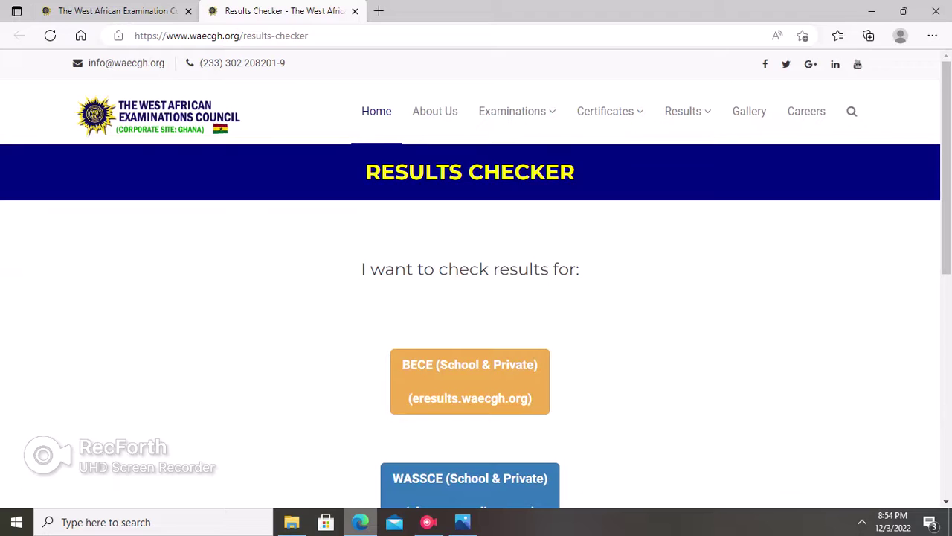
pyautogui.scroll(-2, 470, 298)
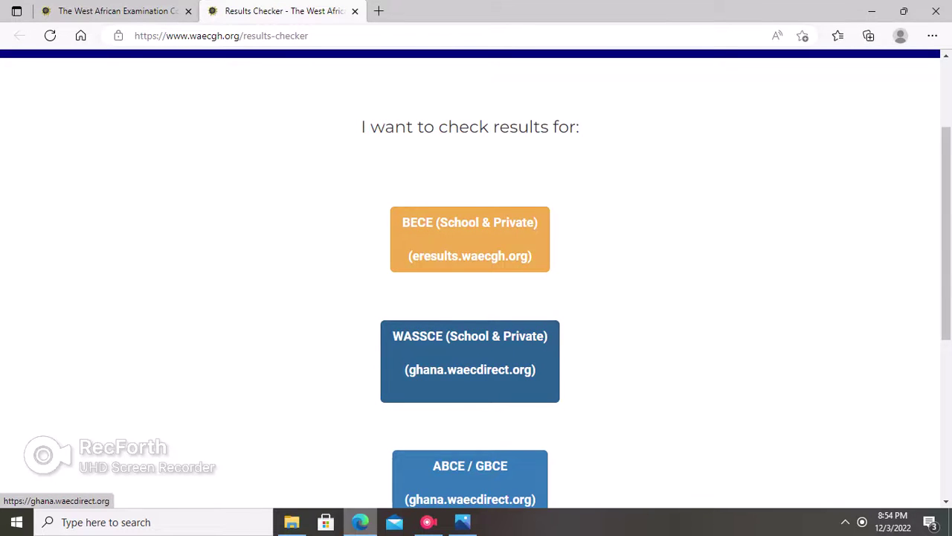
# Open the WASSCE (School & Private) checker at ghana.waecdirect.org and focus the Index Number box.
pyautogui.click(469, 361)
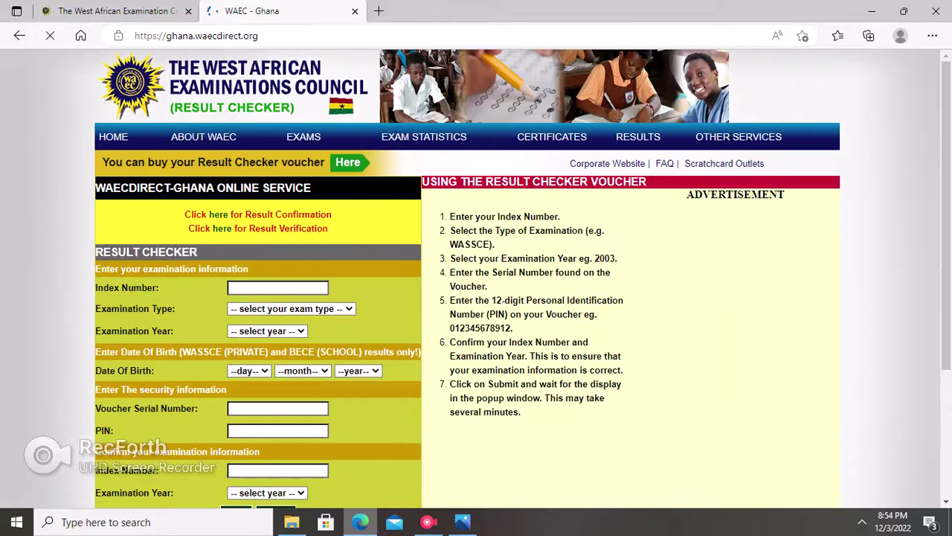
pyautogui.scroll(-1, 476, 275)
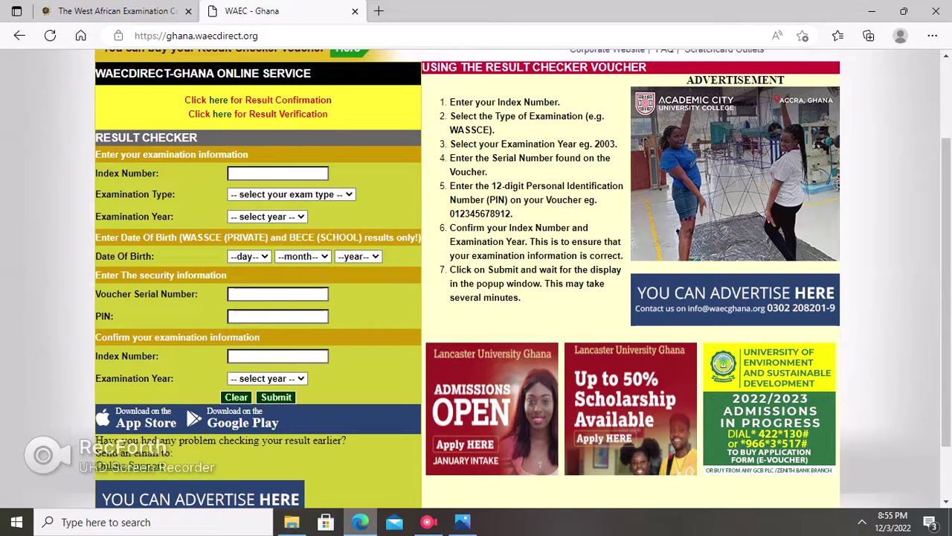
pyautogui.click(277, 173)
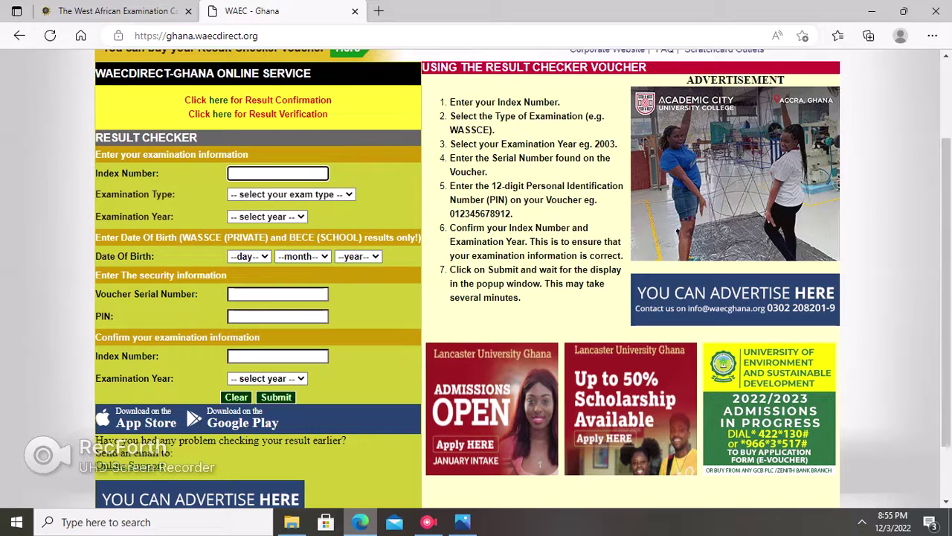
# Enter the candidate's index number and open the Examination Type dropdown.
pyautogui.click(291, 194)
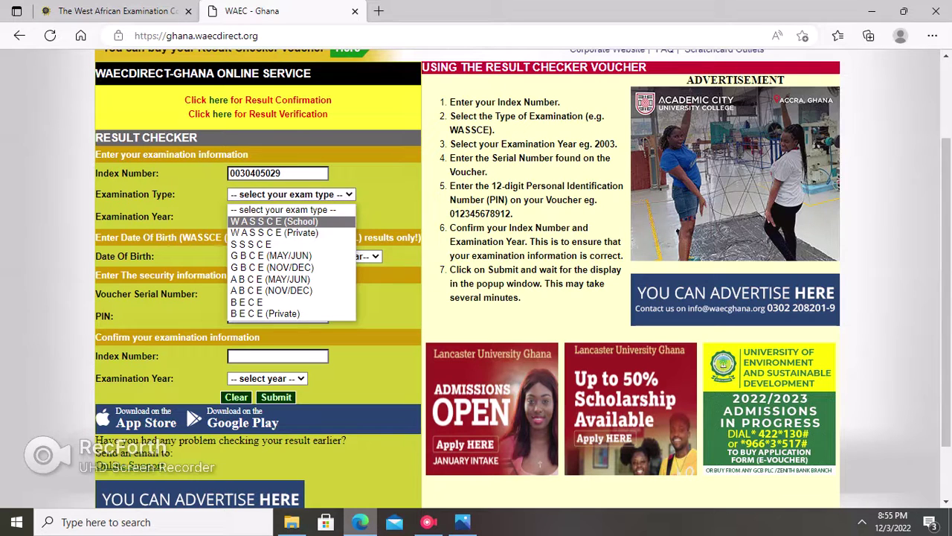
# Choose W A S S C E (Private) as Examination Type and 2022 as Examination Year.
pyautogui.press('Down')
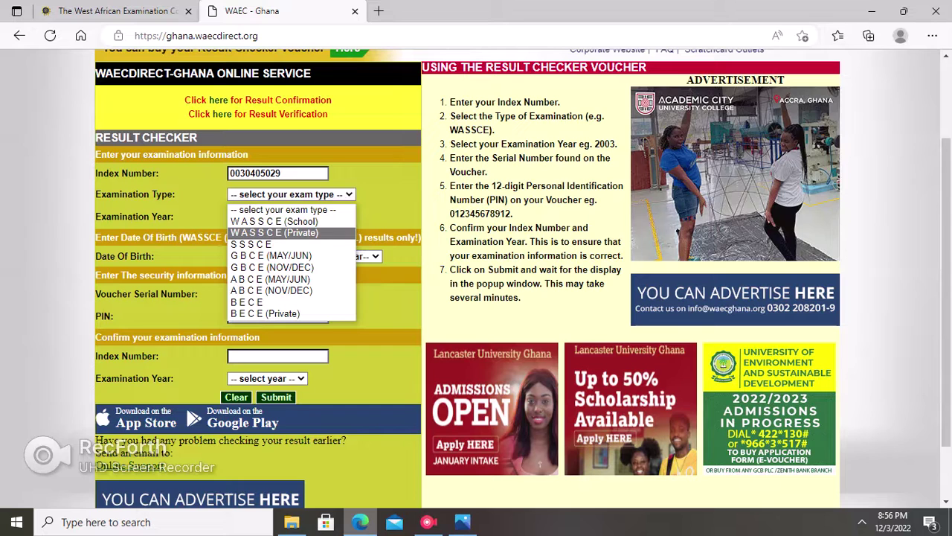
pyautogui.press('Return')
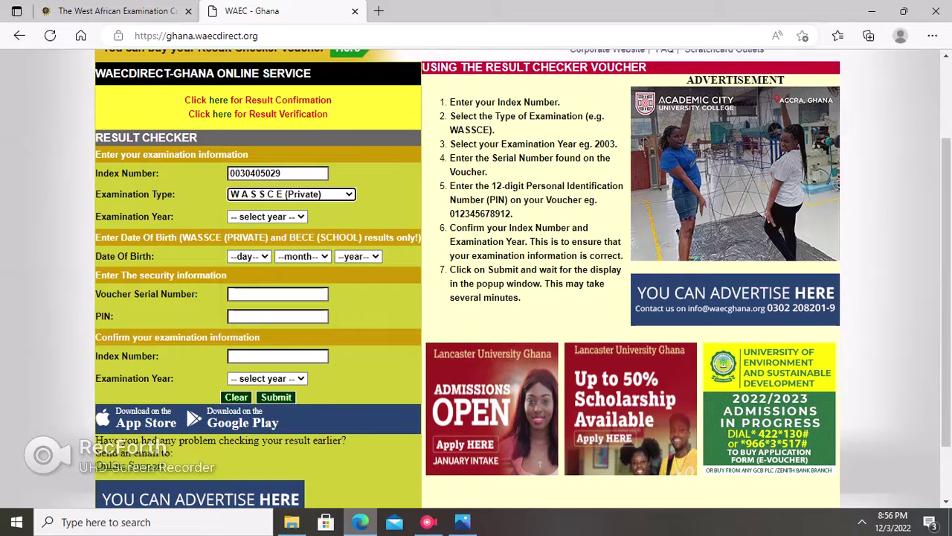
pyautogui.press('Tab')
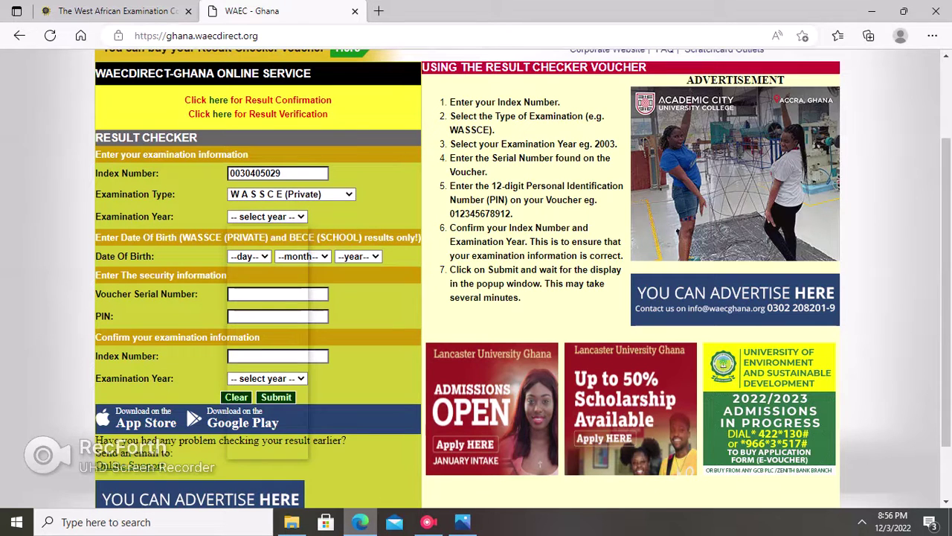
pyautogui.hotkey('alt', 'Down')
pyautogui.press('Down')
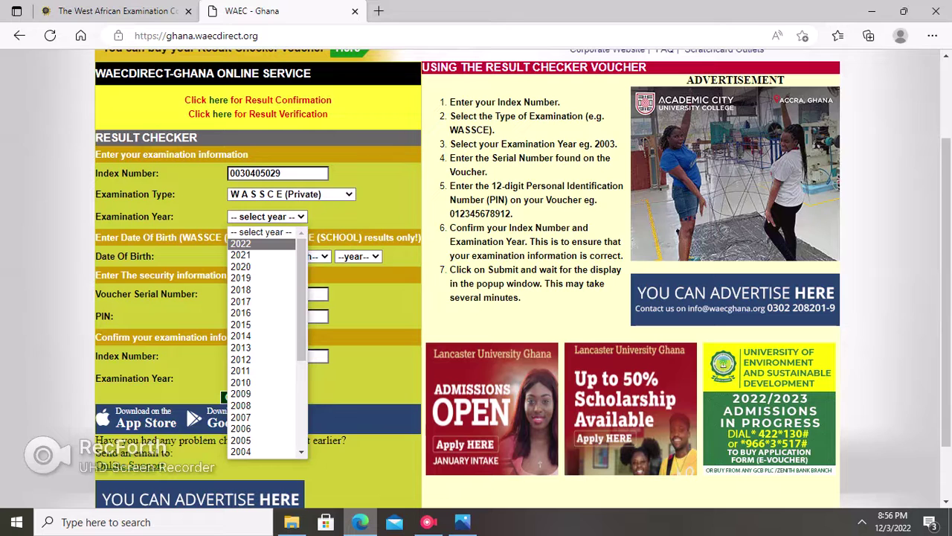
pyautogui.press('Return')
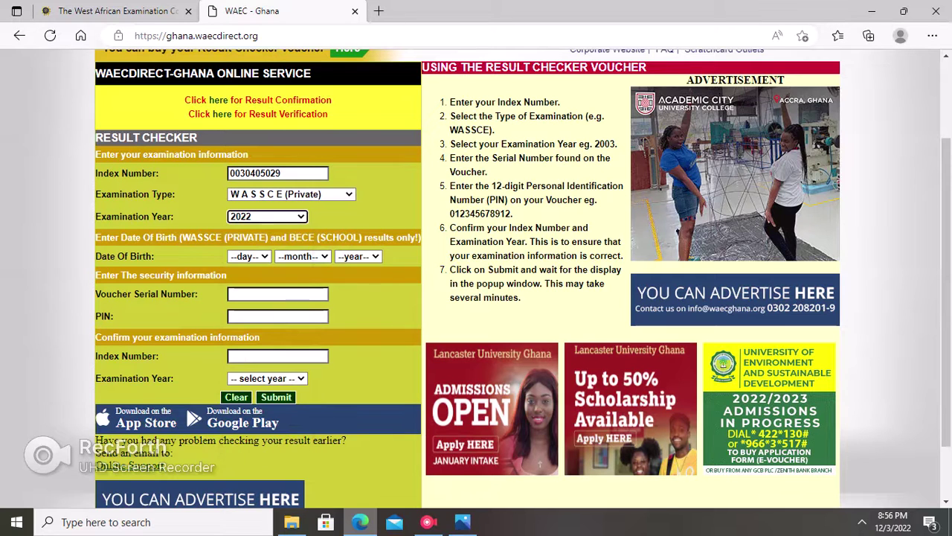
pyautogui.hotkey('alt', 'Down')
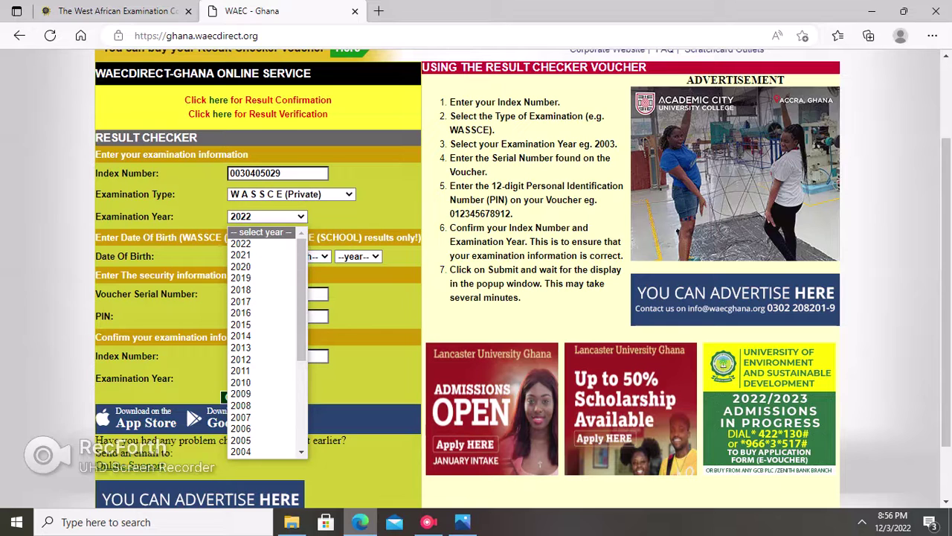
pyautogui.press('Escape')
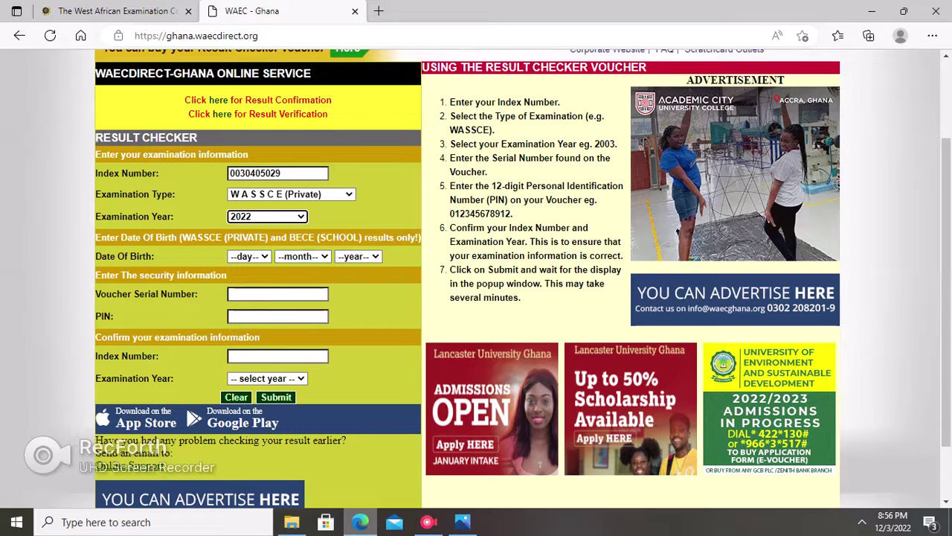
# Set the Date Of Birth dropdowns to day 01, month MAY, year 2001.
pyautogui.press('Tab')
pyautogui.hotkey('alt', 'Down')
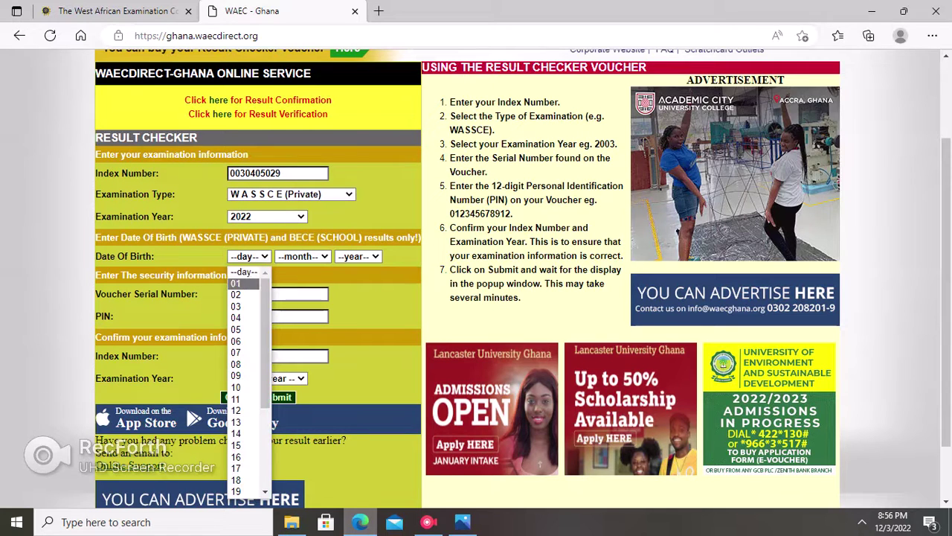
pyautogui.press('Return')
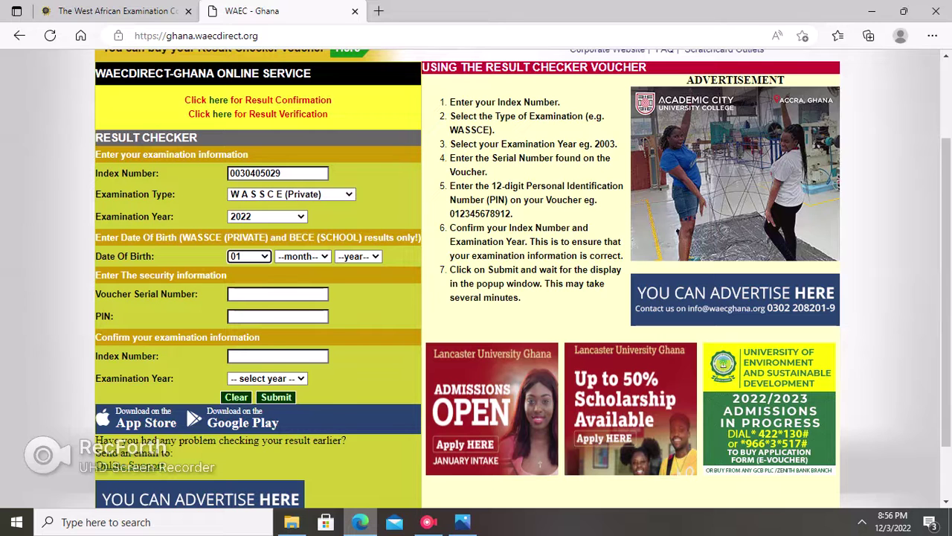
pyautogui.press('Tab')
pyautogui.hotkey('alt', 'Down')
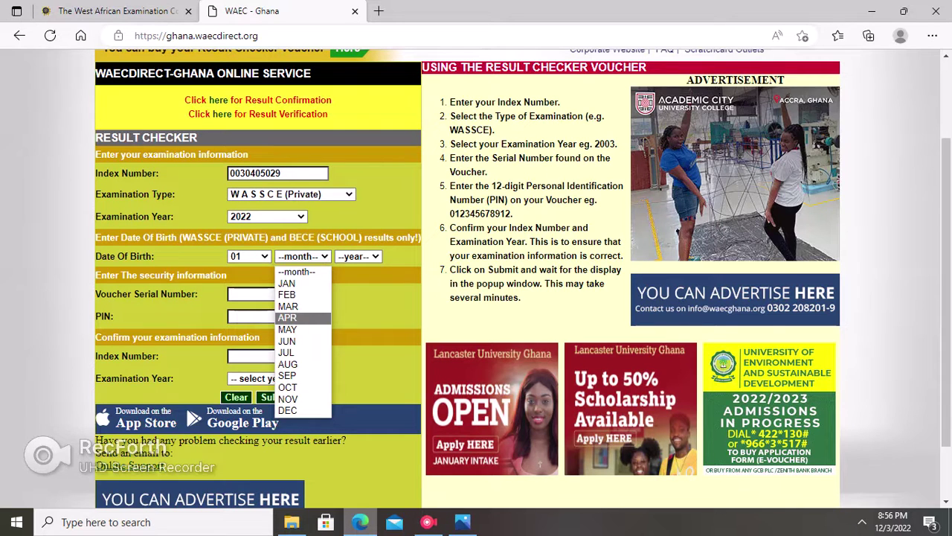
pyautogui.press('Down')
pyautogui.press('Return')
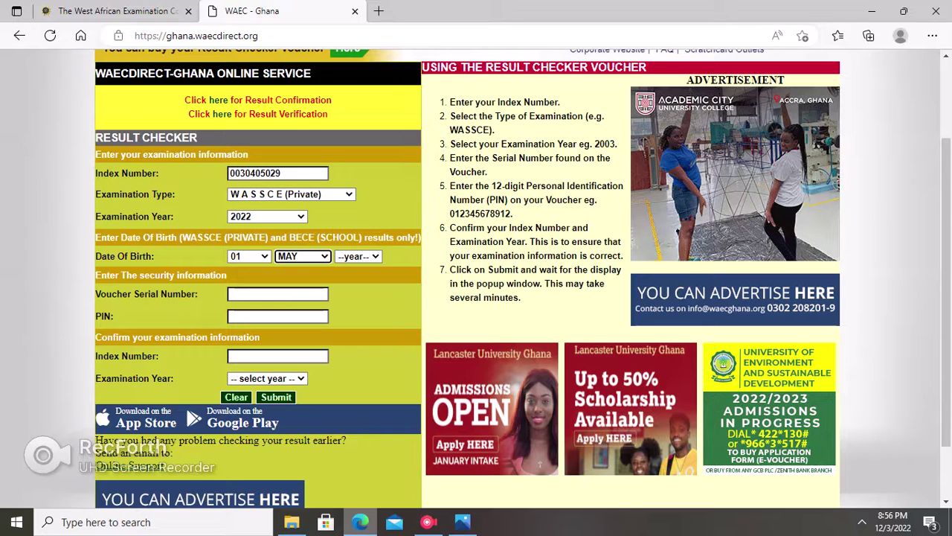
pyautogui.click(357, 256)
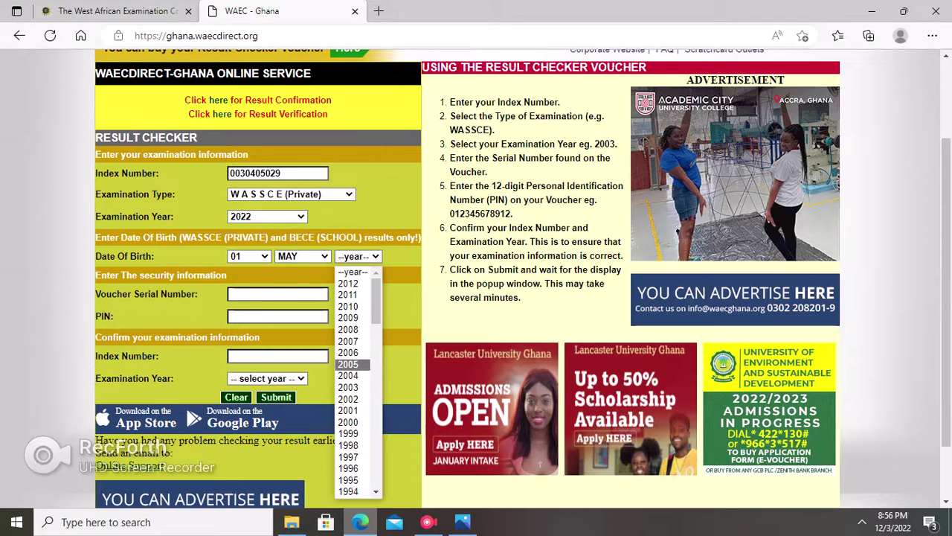
pyautogui.press('Down')
pyautogui.press('Down')
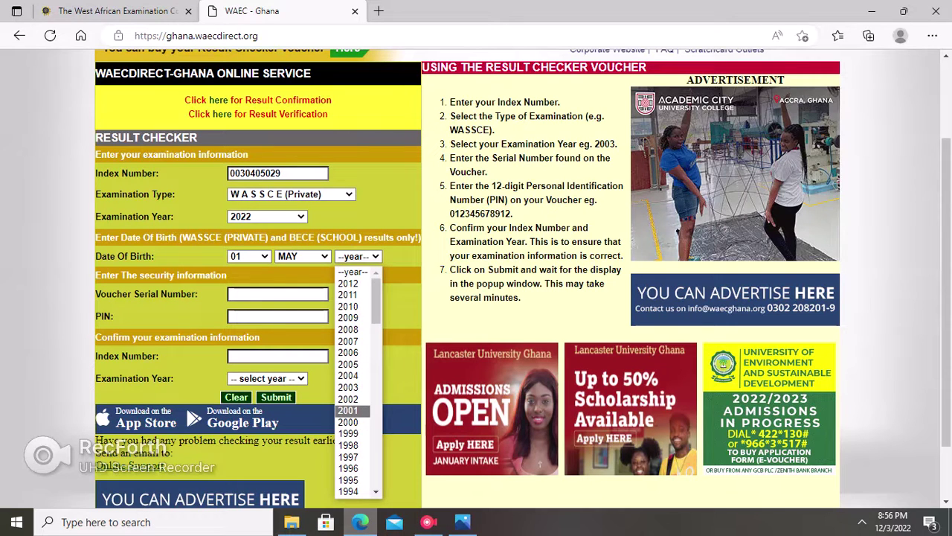
pyautogui.press('Return')
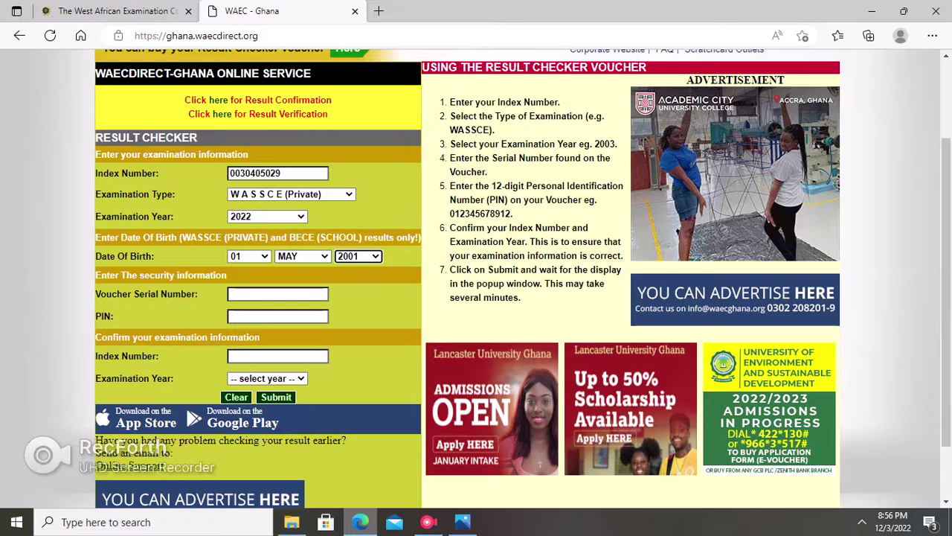
pyautogui.click(277, 294)
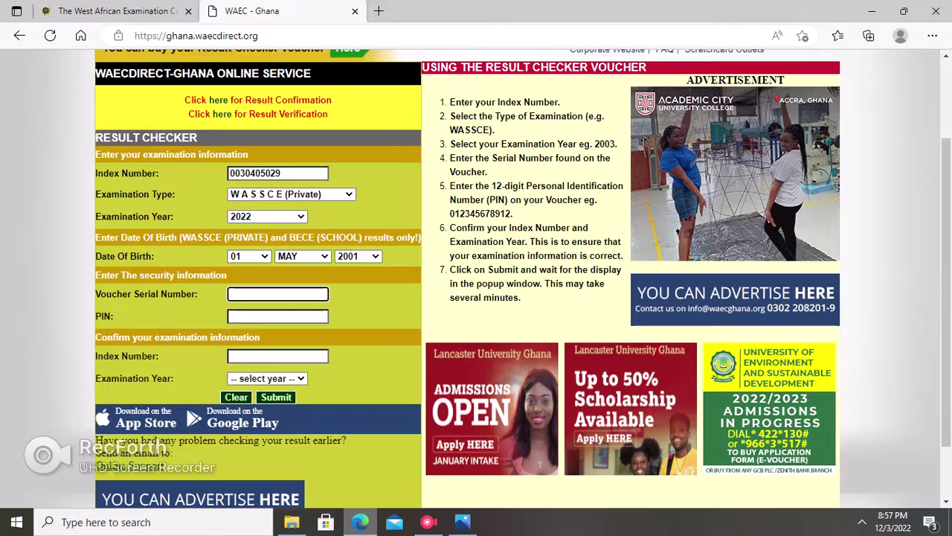
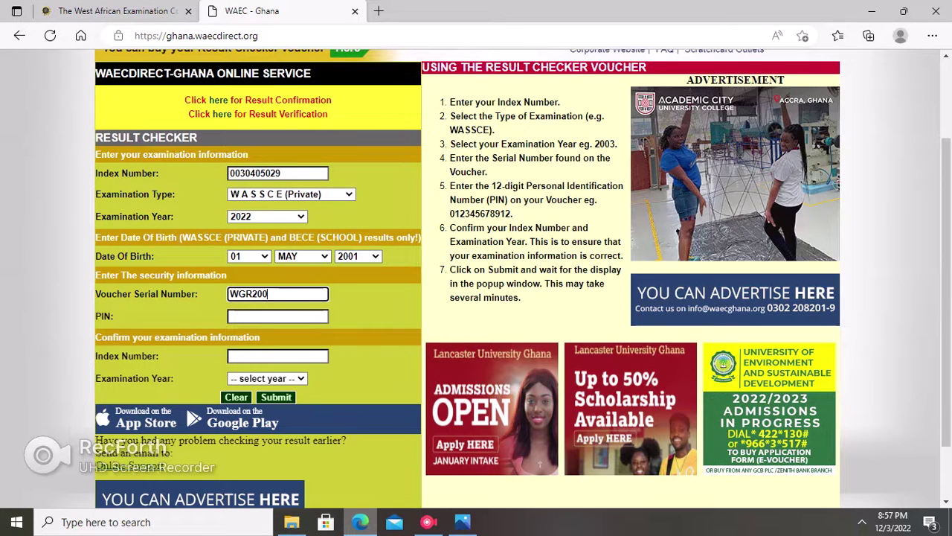
# Type the voucher's serial number into the Voucher Serial Number field.
pyautogui.click(277, 316)
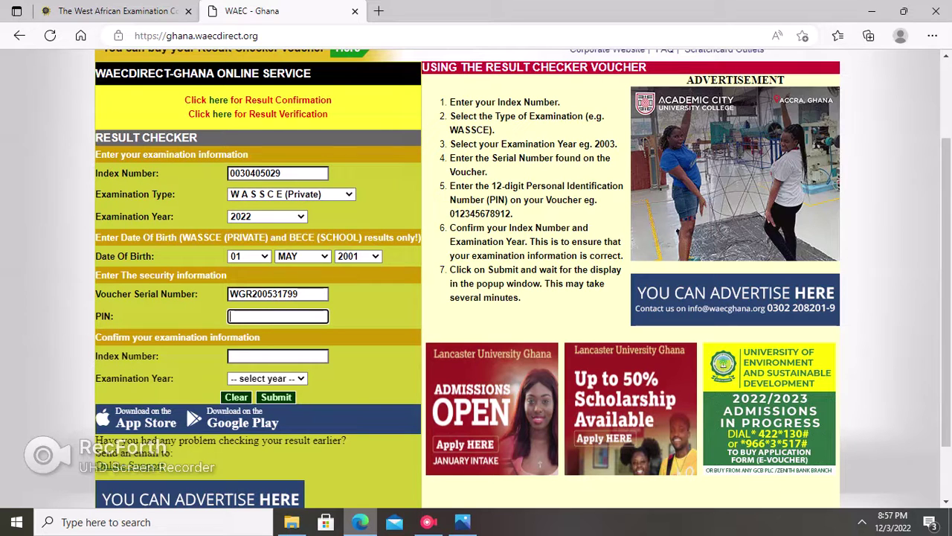
# Enter the 12-digit voucher PIN, verify its digits and re-mask it, then select the Index Number value.
pyautogui.click(318, 317)
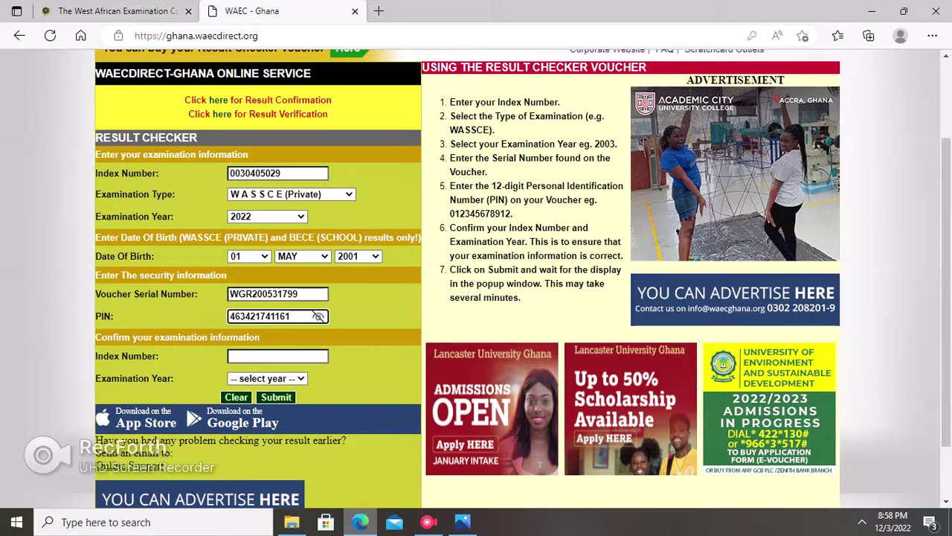
pyautogui.click(318, 316)
pyautogui.click(277, 172)
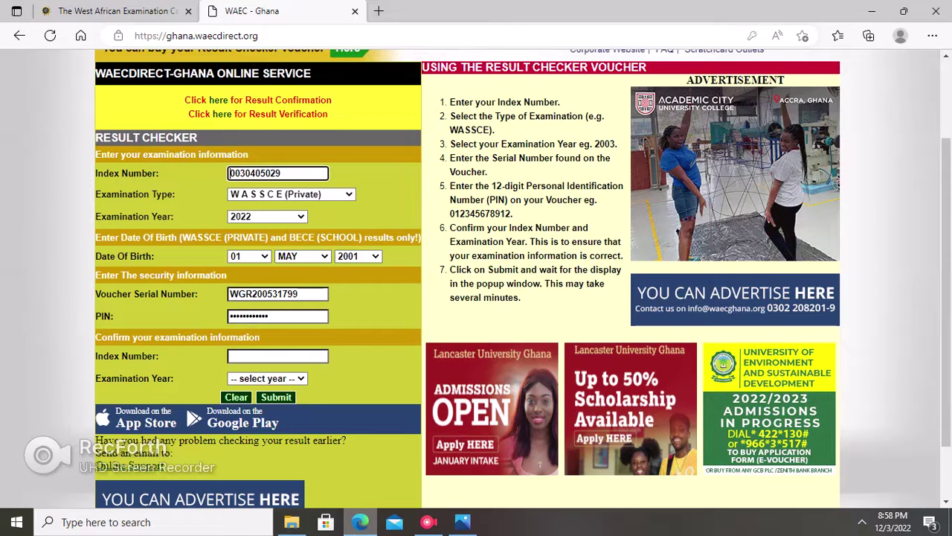
pyautogui.hotkey('shift', 'Right')
pyautogui.hotkey('shift', 'Right')
pyautogui.hotkey('shift', 'Right')
pyautogui.hotkey('shift', 'Right')
pyautogui.hotkey('shift', 'Right')
pyautogui.hotkey('shift', 'Right')
pyautogui.hotkey('shift', 'Right')
pyautogui.hotkey('shift', 'Right')
pyautogui.hotkey('shift', 'Right')
pyautogui.hotkey('shift', 'Right')
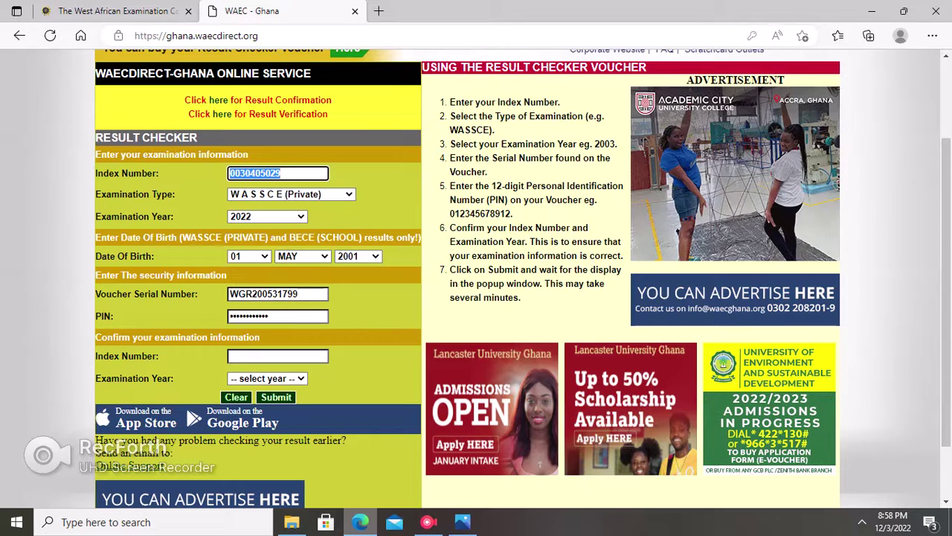
# Copy the index number into the confirmation Index Number field.
pyautogui.hotkey('shift', 'F10')
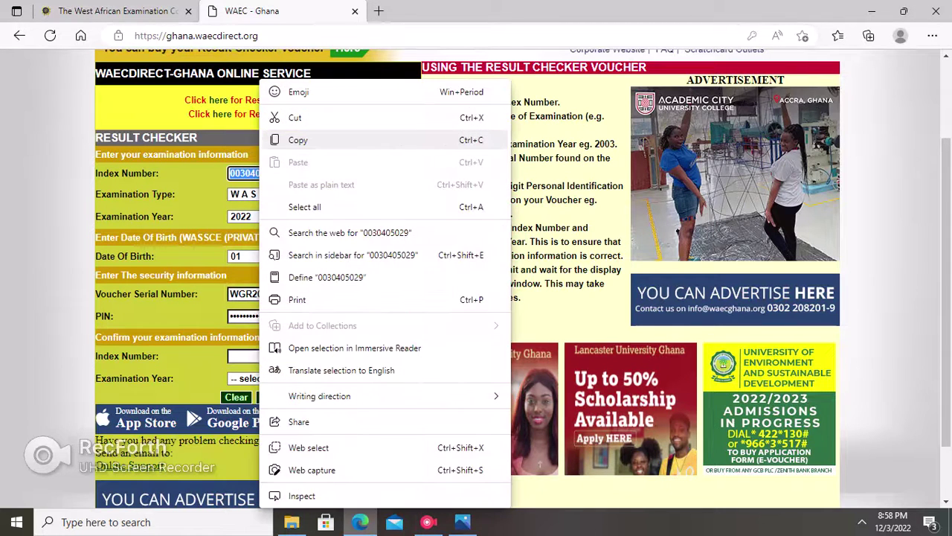
pyautogui.press('Return')
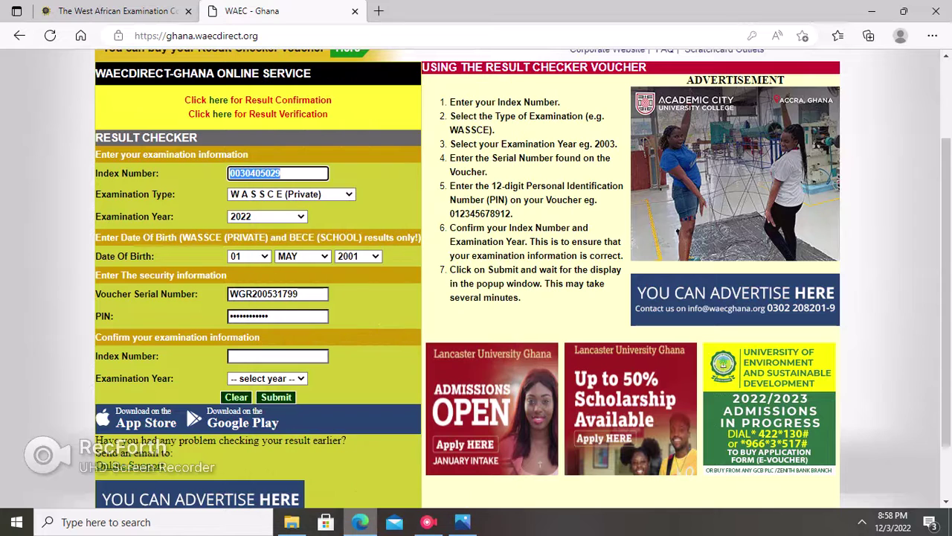
pyautogui.click(277, 356)
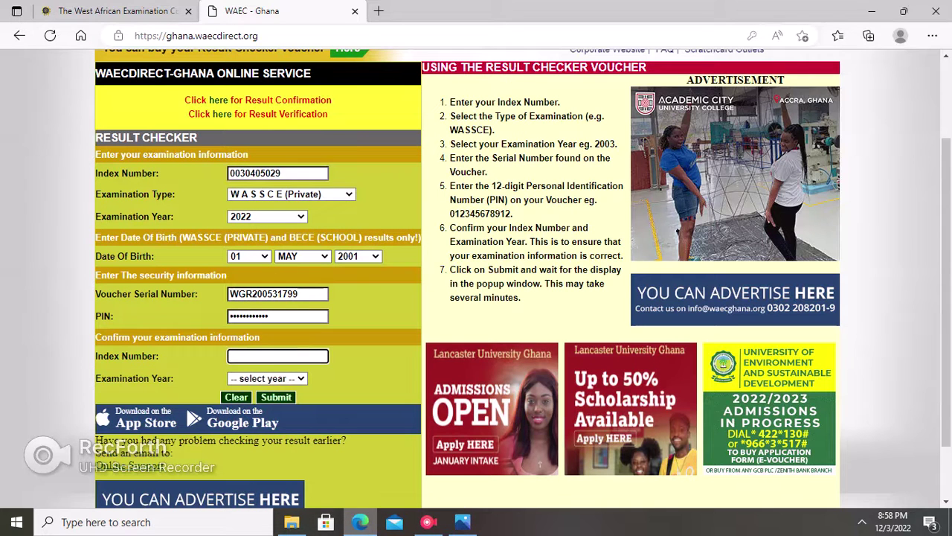
pyautogui.hotkey('shift', 'F10')
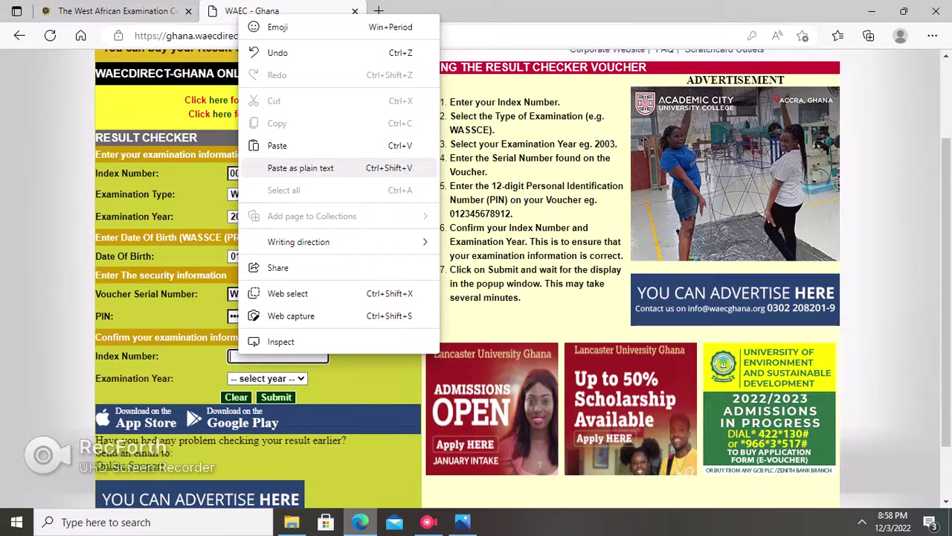
pyautogui.press('Return')
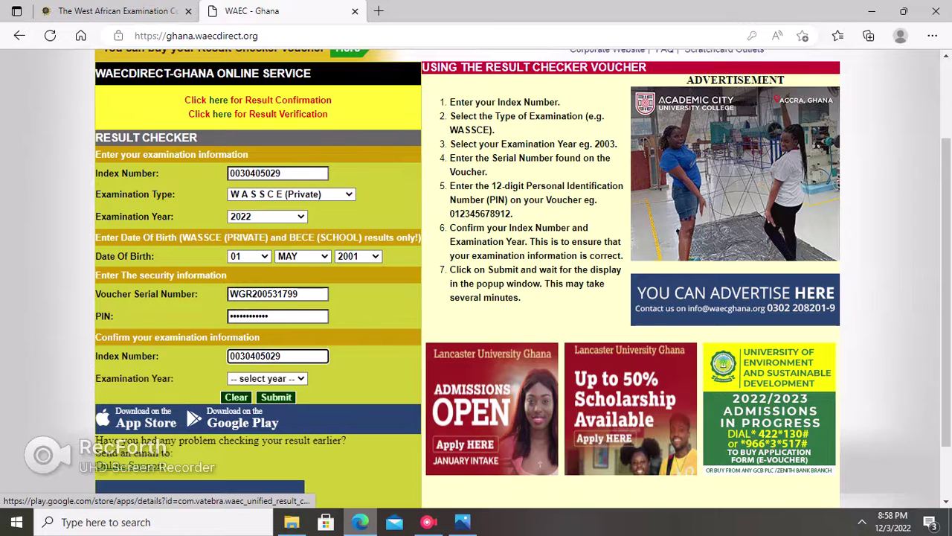
# Set the confirmation Examination Year to 2022.
pyautogui.click(266, 378)
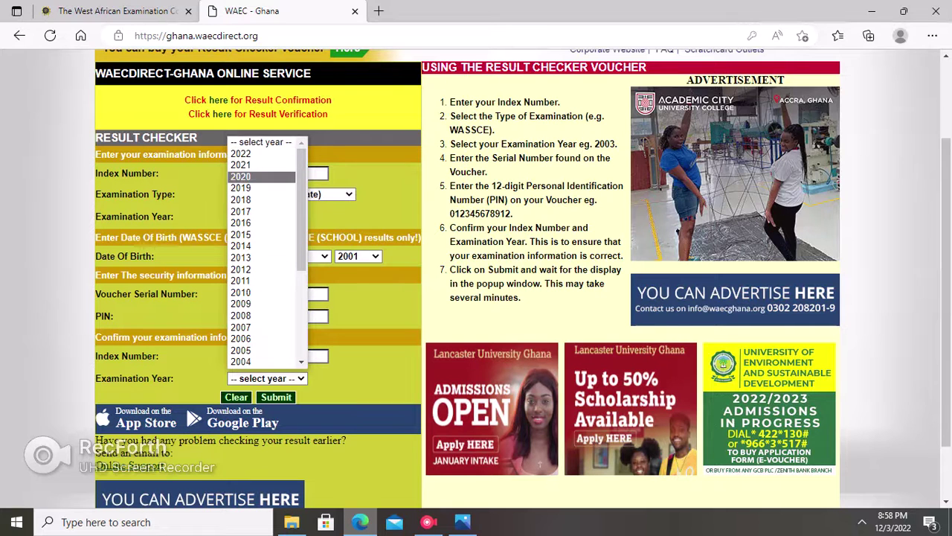
pyautogui.press('Down')
pyautogui.press('Return')
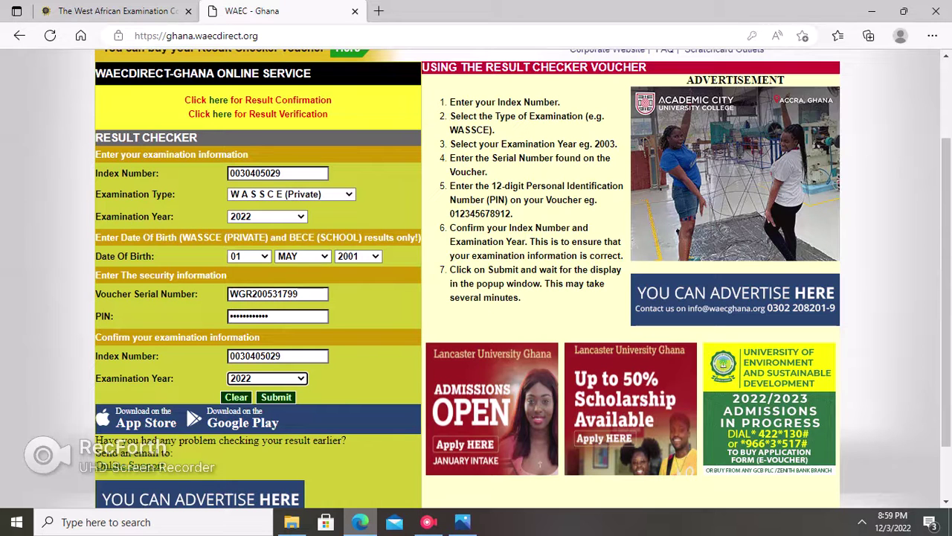
pyautogui.press('Tab')
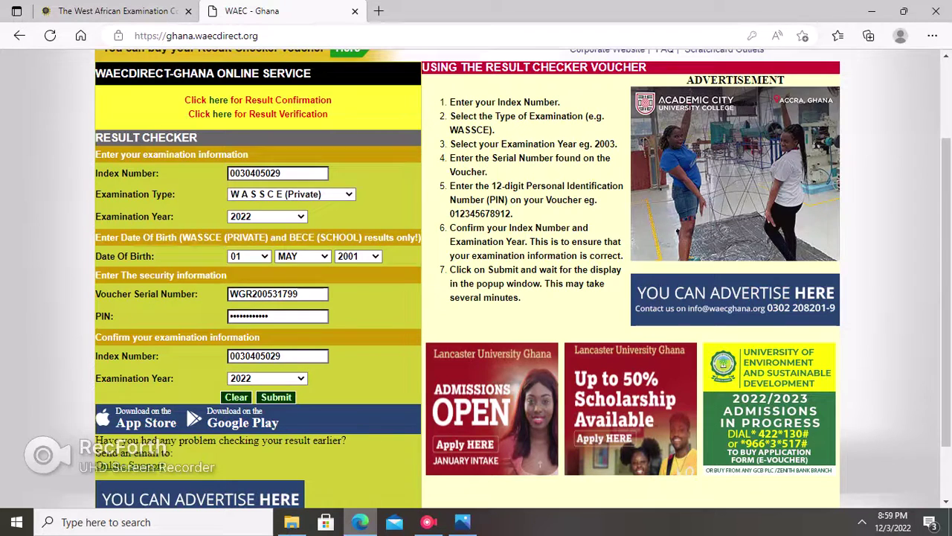
pyautogui.press('Return')
pyautogui.press('Tab')
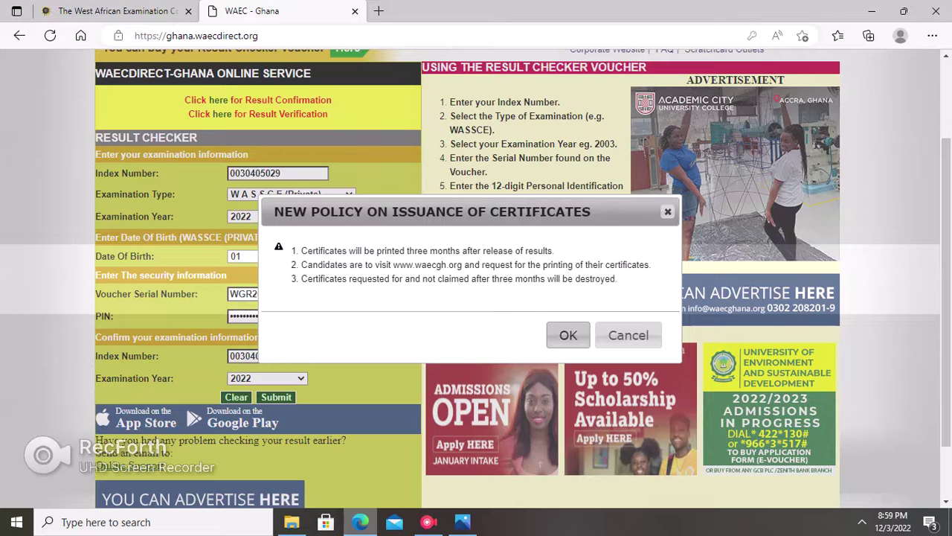
pyautogui.press('Return')
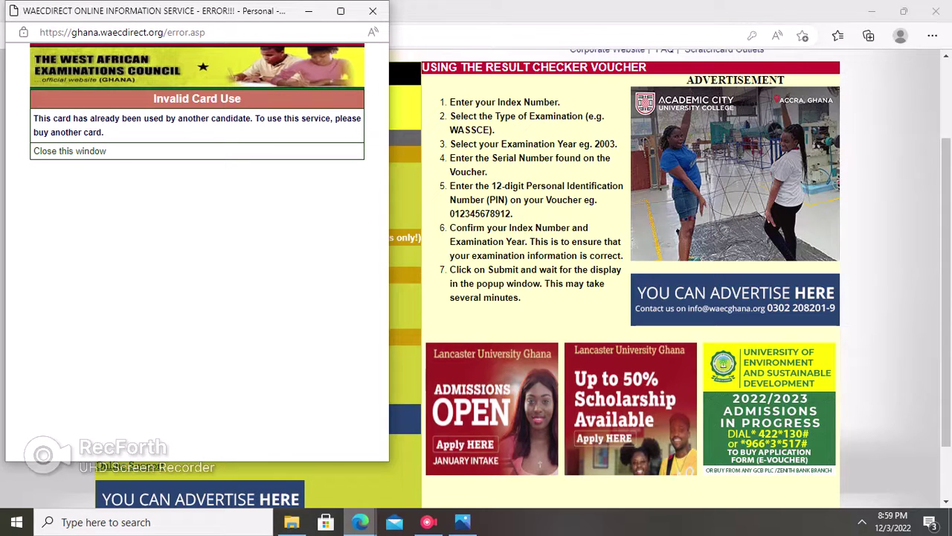
pyautogui.click(372, 10)
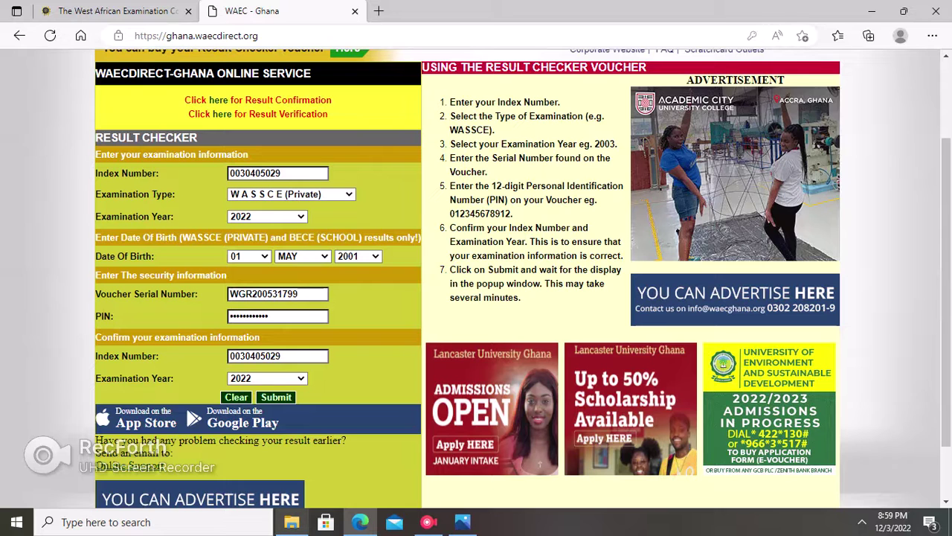
pyautogui.click(291, 521)
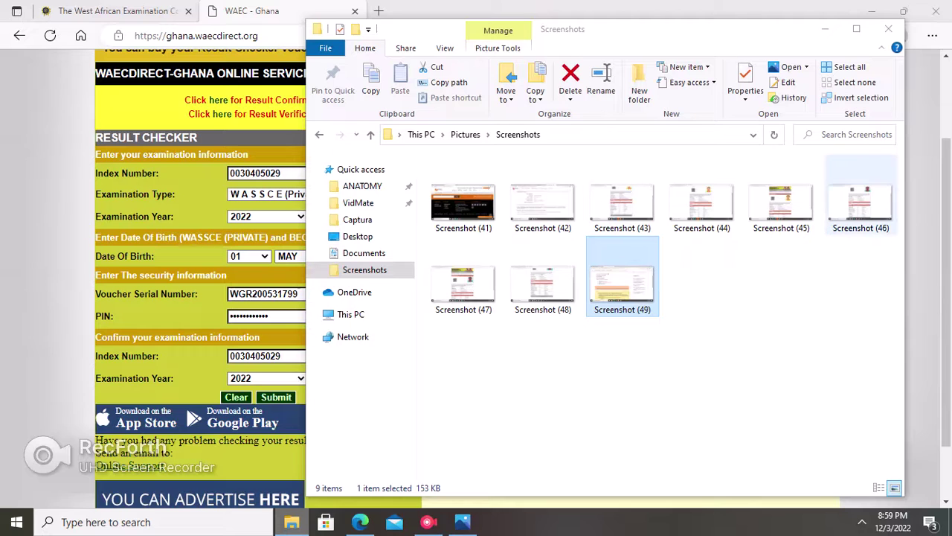
# Select Screenshot (46) in the Screenshots folder and bring up its Photos window.
pyautogui.click(860, 205)
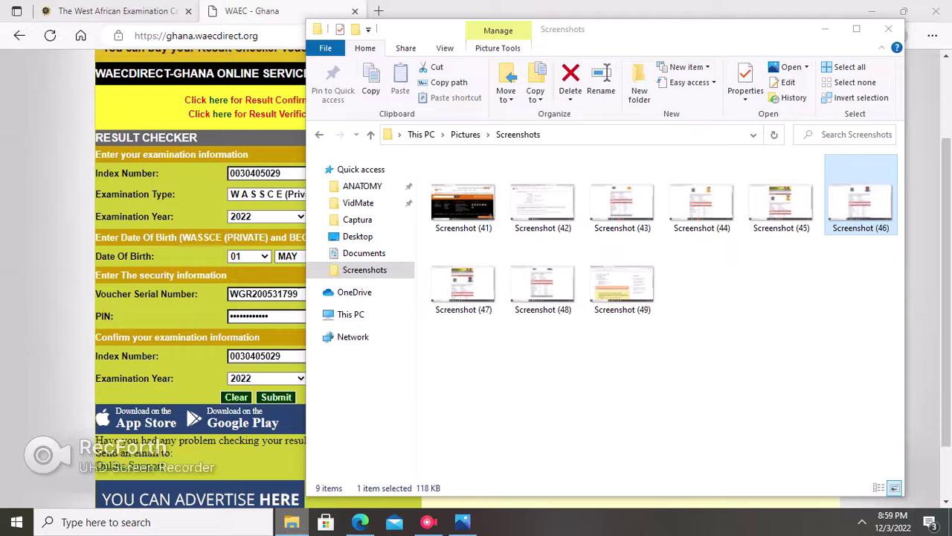
pyautogui.hotkey('alt', 'Tab')
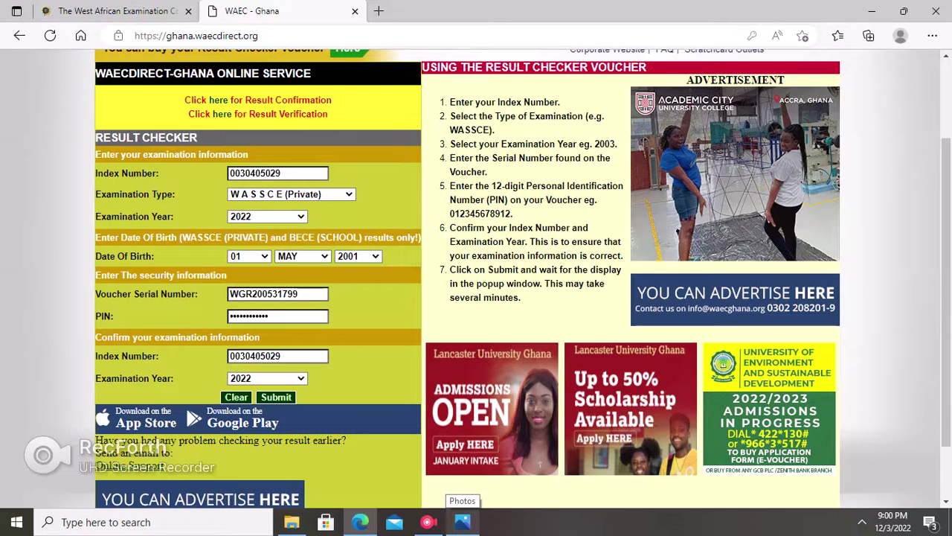
pyautogui.click(462, 521)
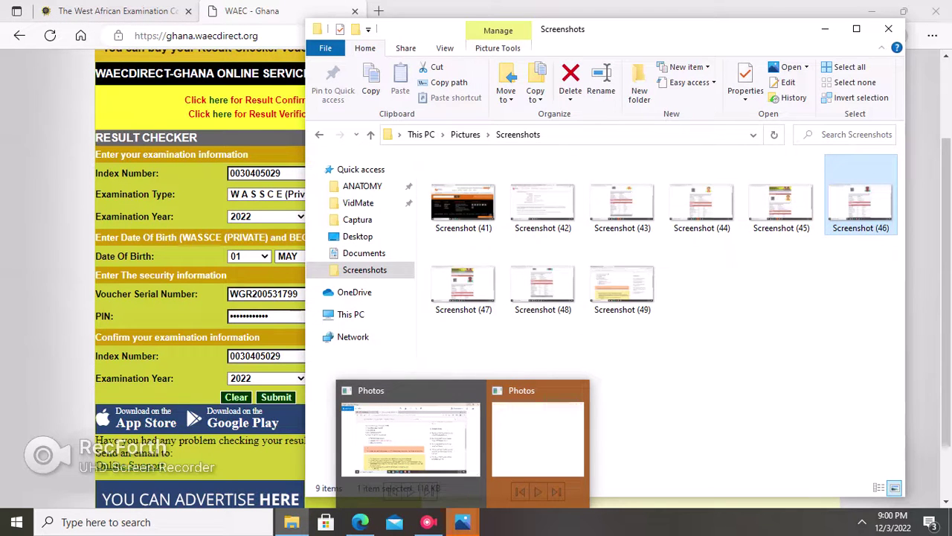
pyautogui.click(535, 439)
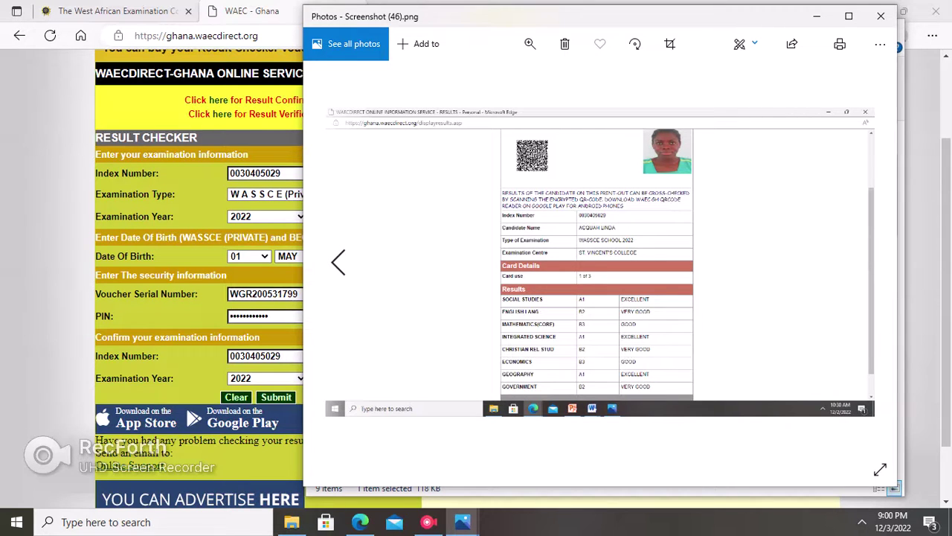
# Narrow Photos and zoom into the results table, then close Photos, File Explorer and Edge.
pyautogui.moveTo(304, 261); pyautogui.dragTo(469, 261)
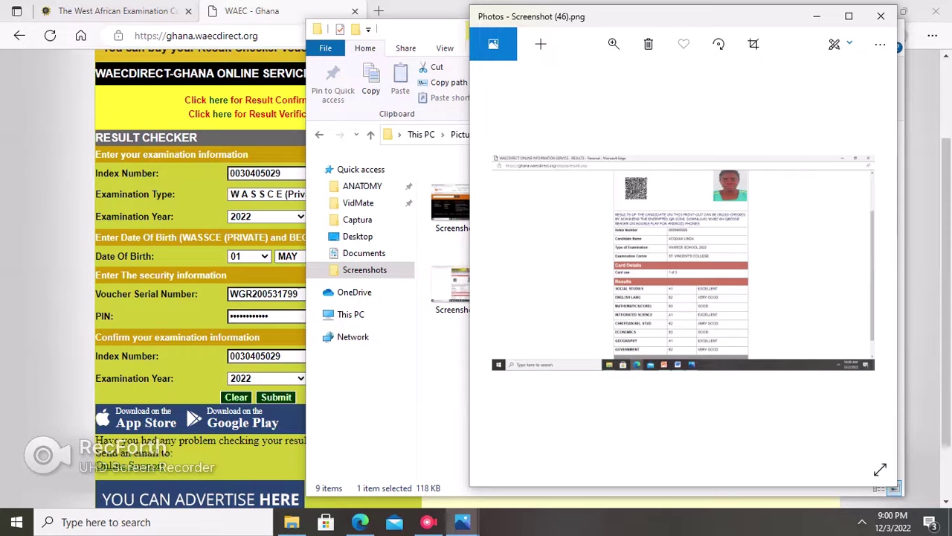
pyautogui.scroll(2, 611, 262)
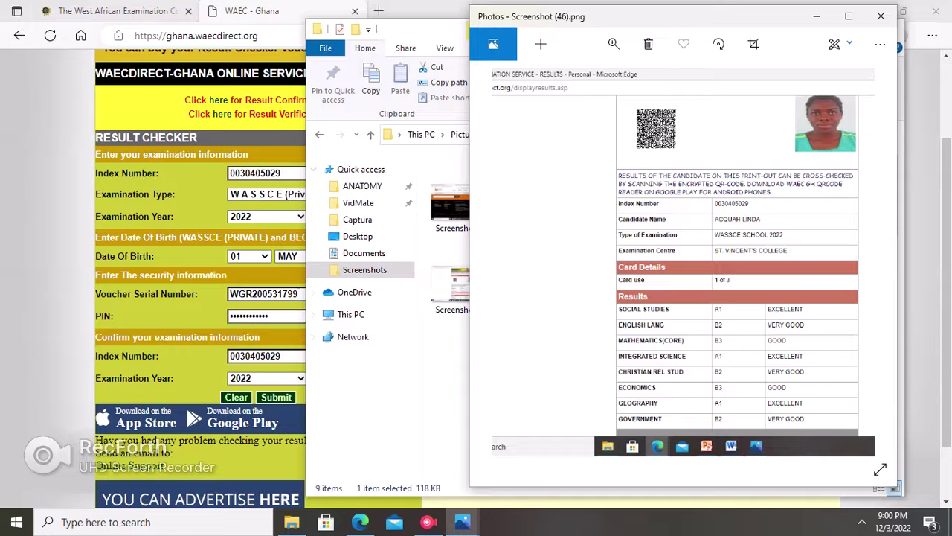
pyautogui.click(881, 16)
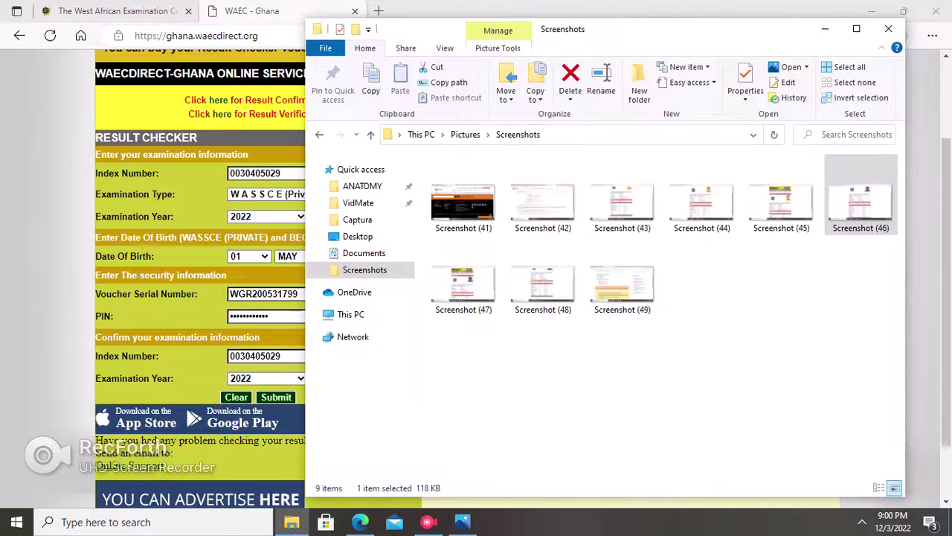
pyautogui.click(898, 28)
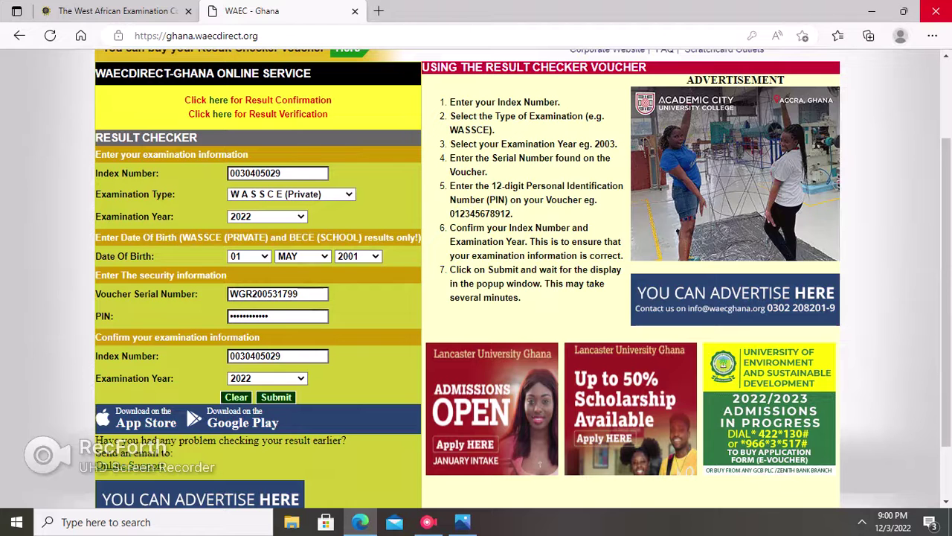
pyautogui.click(935, 10)
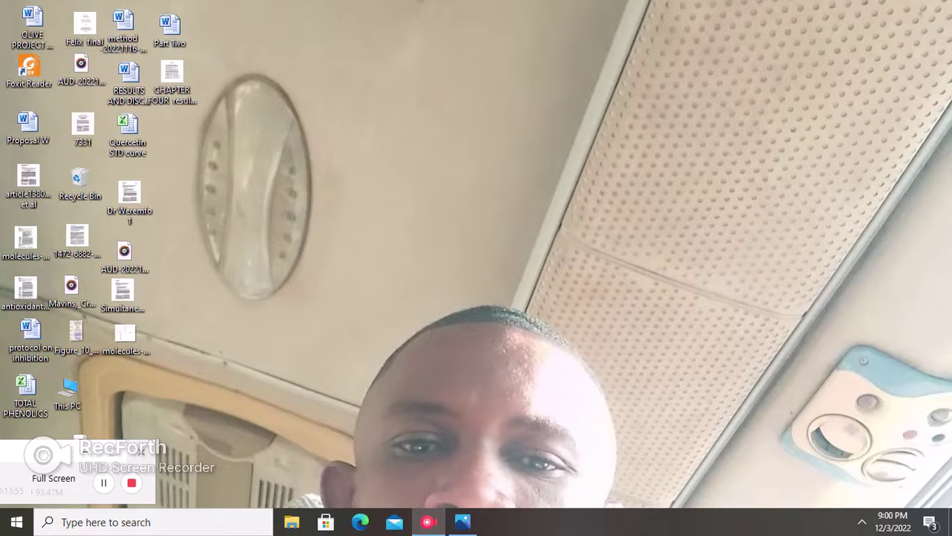